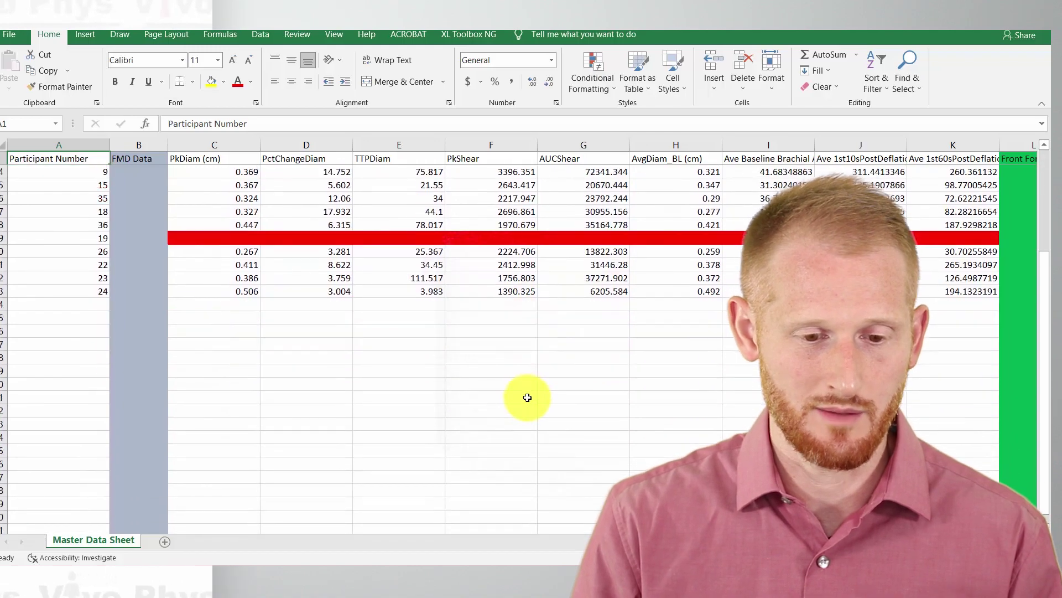
Unfreeze all panes on the Master Data Sheet so column A no longer stays fixed
{"action": "scroll", "coordinate": [527, 397], "scroll_direction": "up", "scroll_amount": 2}
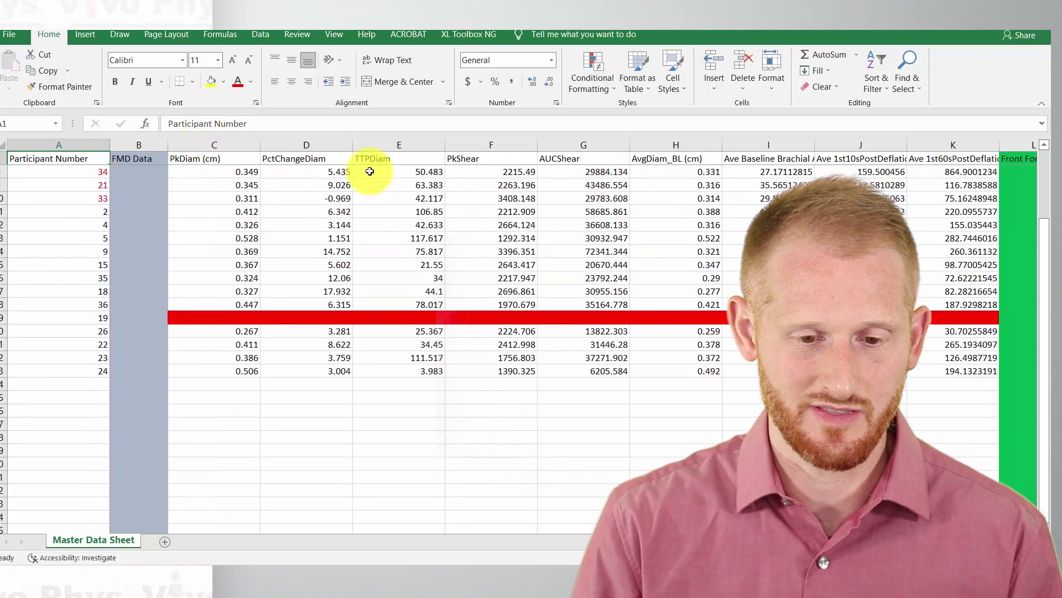
{"action": "scroll", "coordinate": [201, 237], "scroll_direction": "up", "scroll_amount": 1}
{"action": "scroll", "coordinate": [207, 243], "scroll_direction": "down", "scroll_amount": 3}
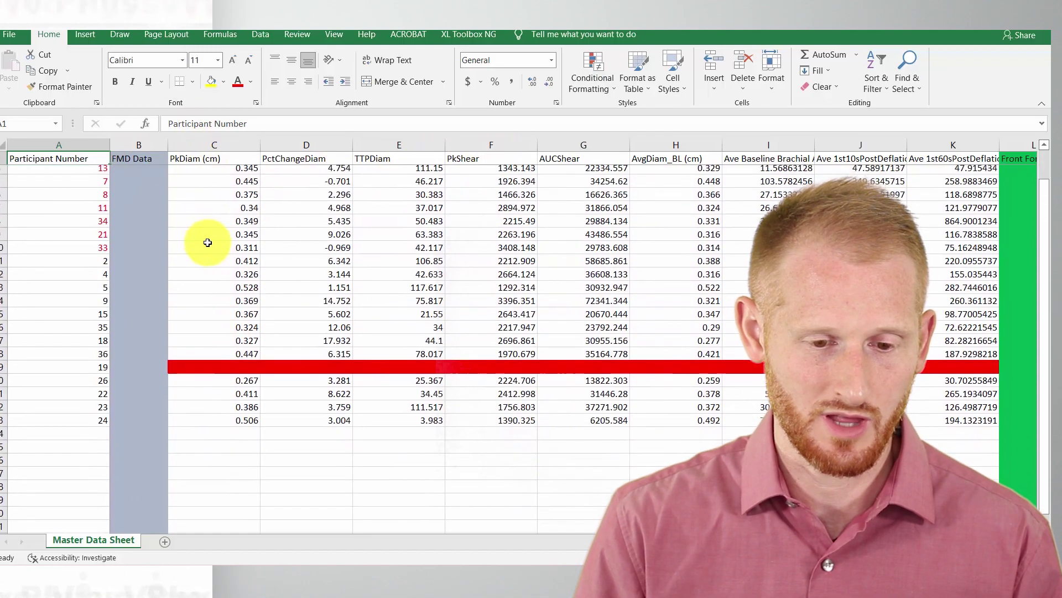
{"action": "scroll", "coordinate": [208, 243], "scroll_direction": "up", "scroll_amount": 3}
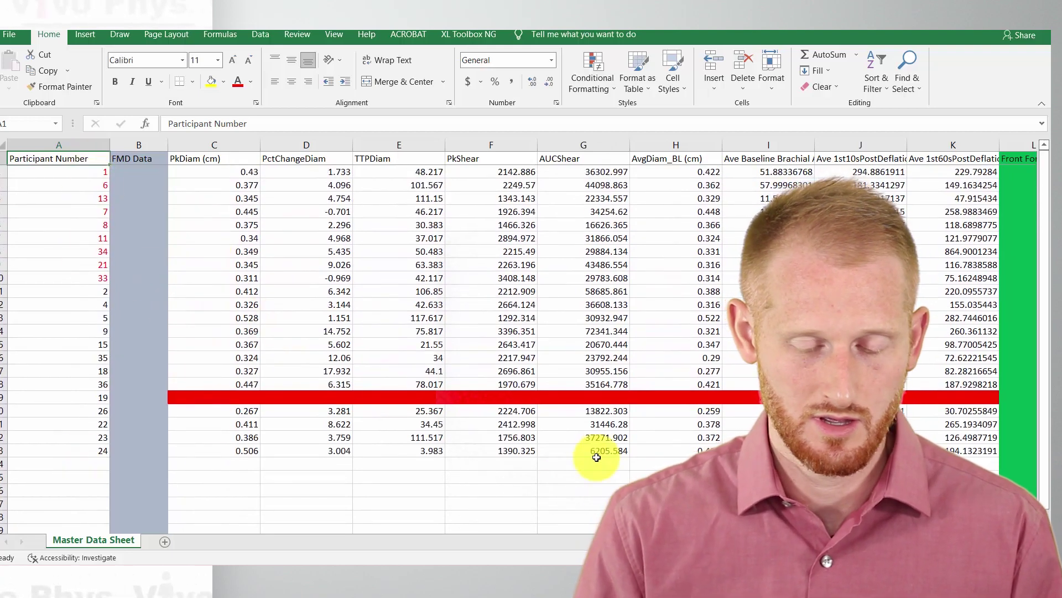
{"action": "scroll", "coordinate": [520, 304], "scroll_direction": "right", "scroll_amount": 10}
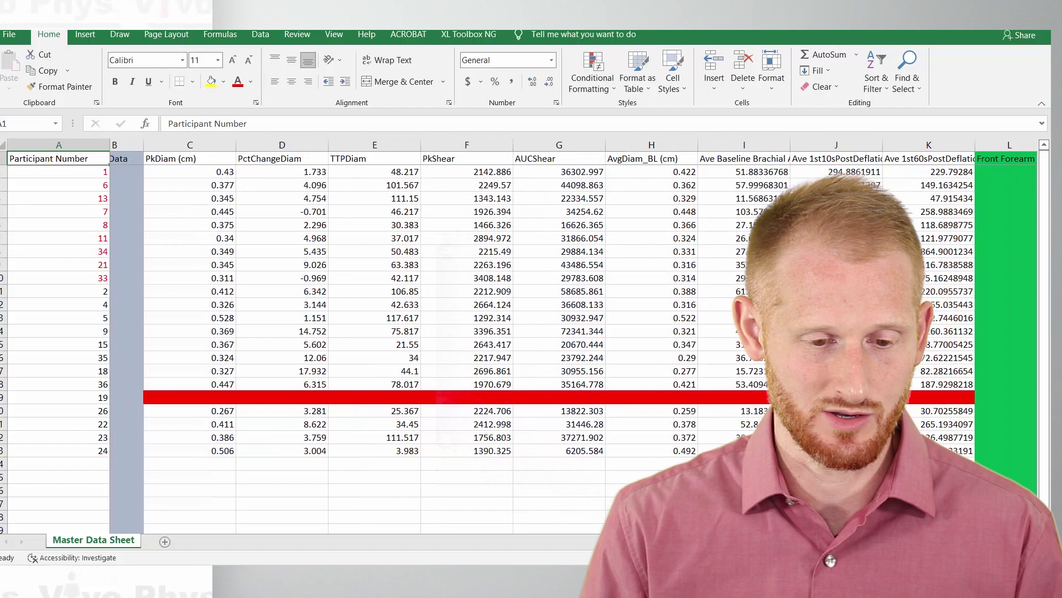
{"action": "scroll", "coordinate": [189, 398], "scroll_direction": "left", "scroll_amount": 10}
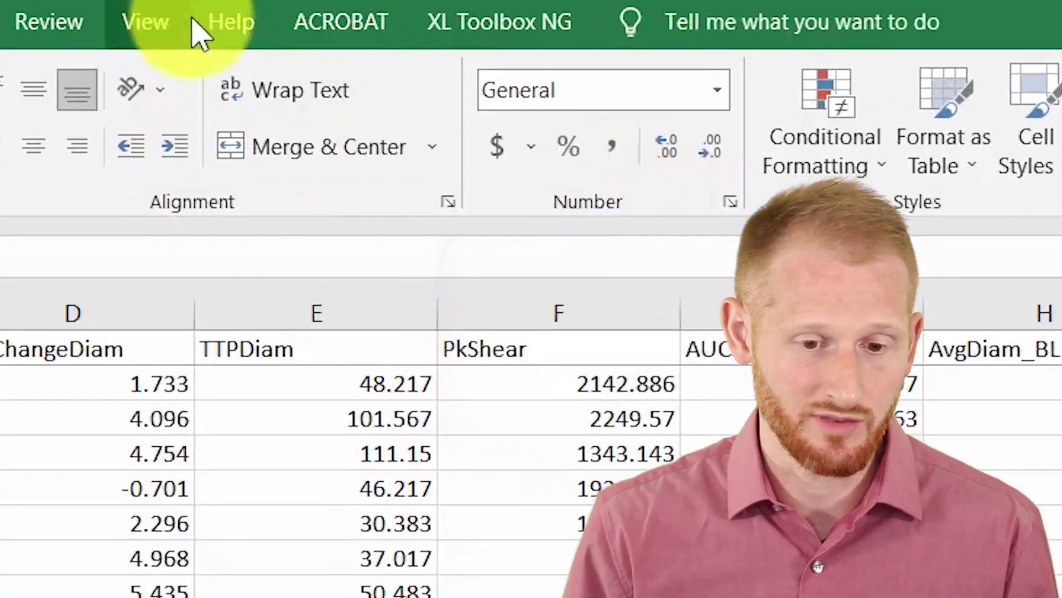
{"action": "left_click", "coordinate": [168, 28]}
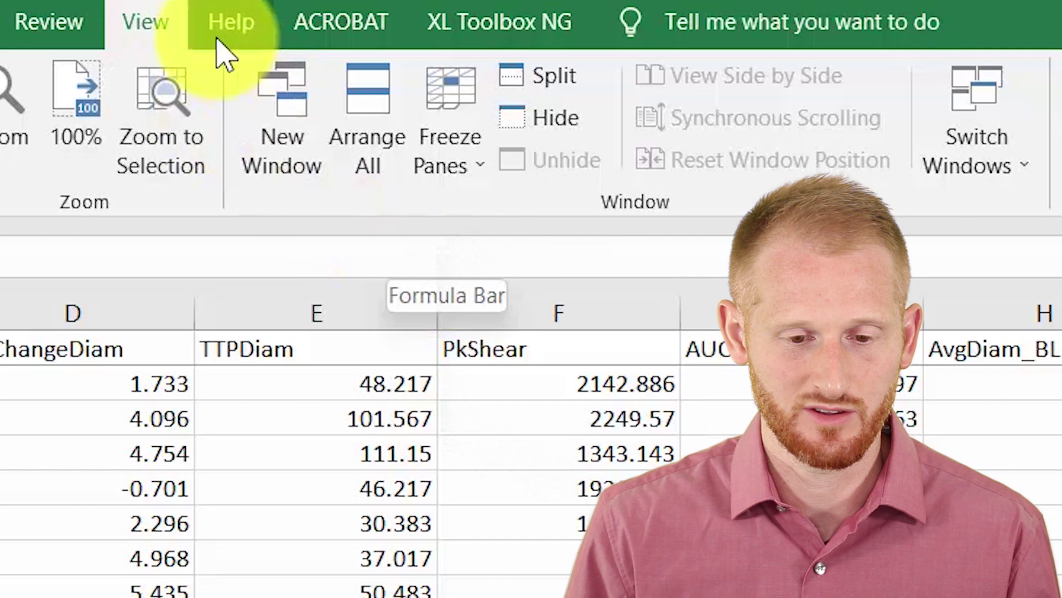
{"action": "left_click", "coordinate": [480, 172]}
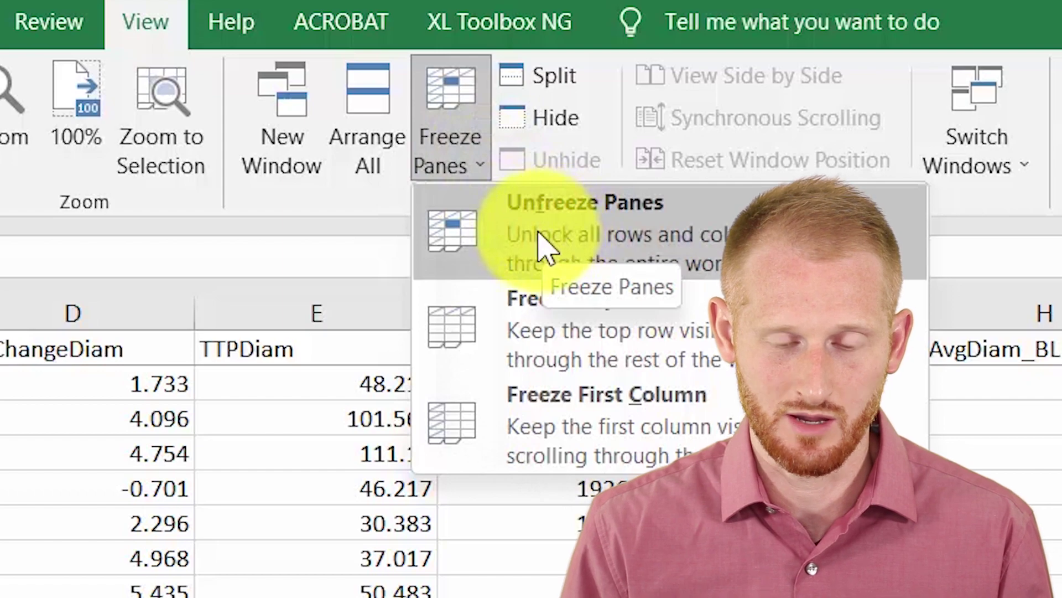
{"action": "left_click", "coordinate": [545, 243]}
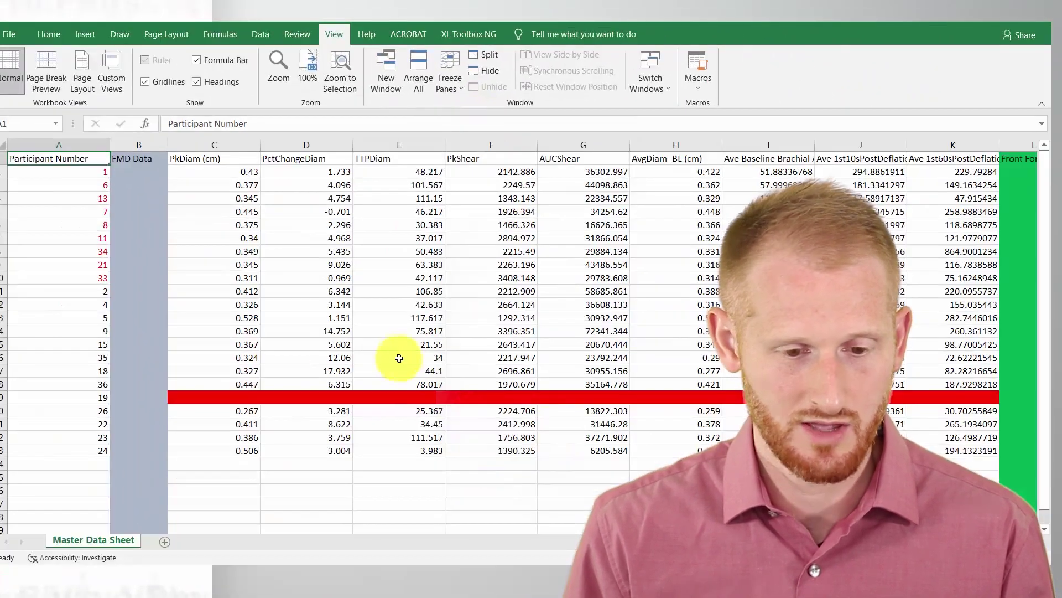
{"action": "scroll", "coordinate": [397, 355], "scroll_direction": "down", "scroll_amount": 1}
{"action": "scroll", "coordinate": [397, 355], "scroll_direction": "down", "scroll_amount": 4}
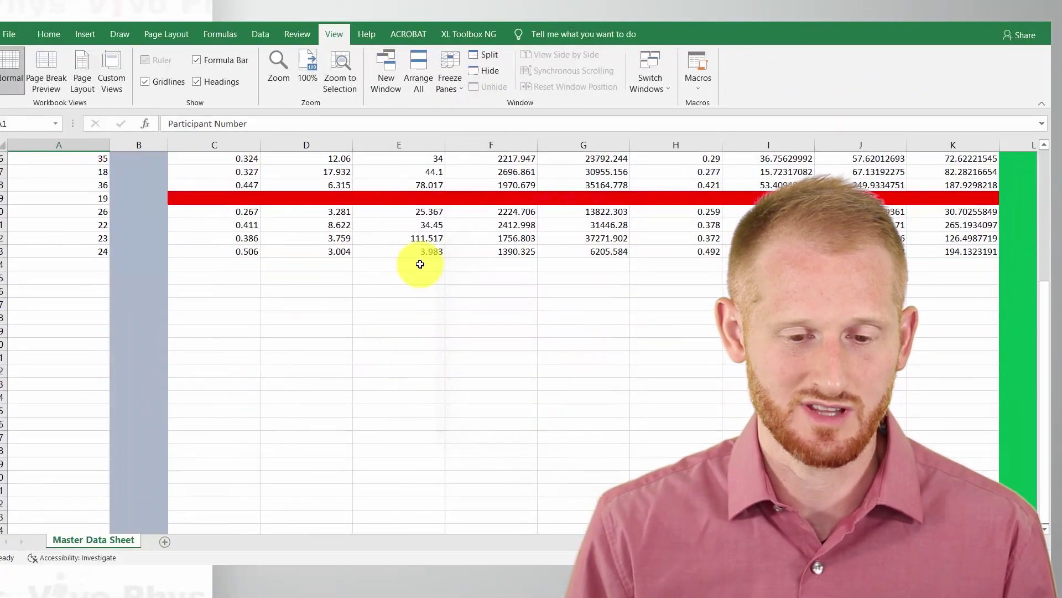
{"action": "scroll", "coordinate": [423, 276], "scroll_direction": "up", "scroll_amount": 5}
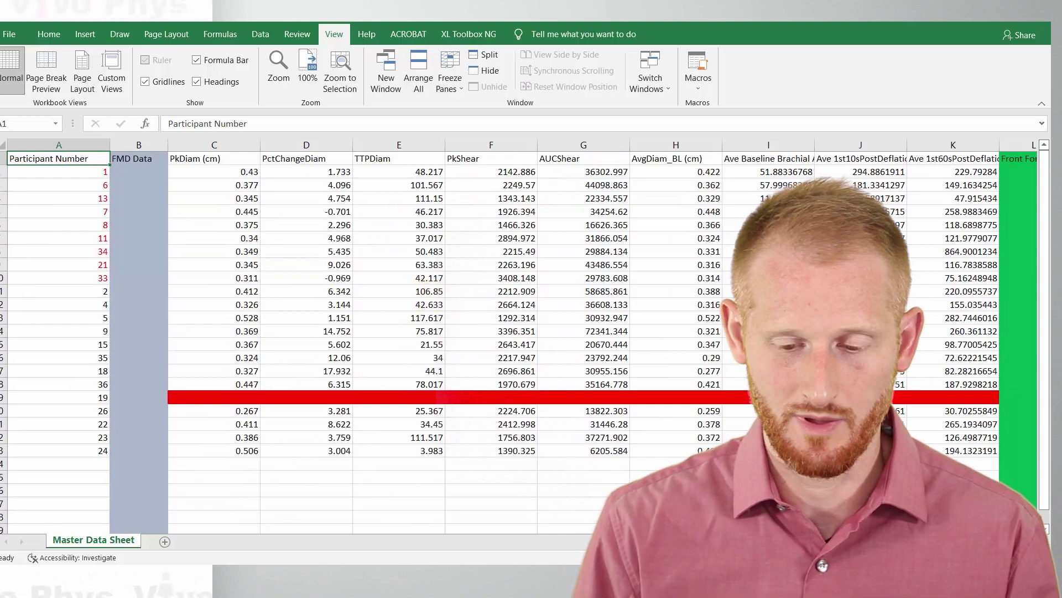
{"action": "scroll", "coordinate": [520, 332], "scroll_direction": "right", "scroll_amount": 8}
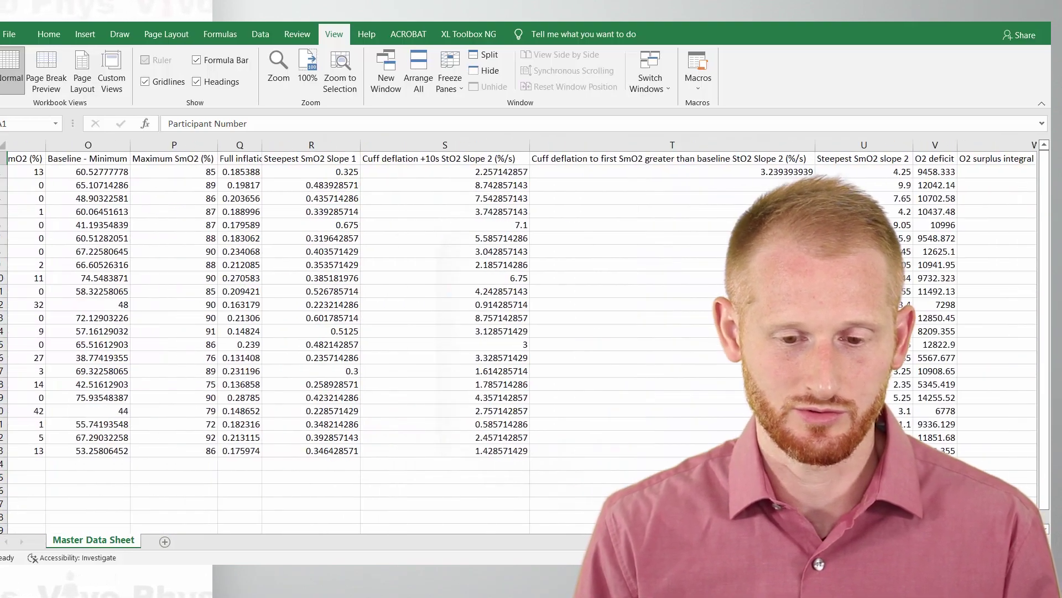
{"action": "scroll", "coordinate": [520, 332], "scroll_direction": "left", "scroll_amount": 3}
{"action": "scroll", "coordinate": [342, 385], "scroll_direction": "left", "scroll_amount": 3}
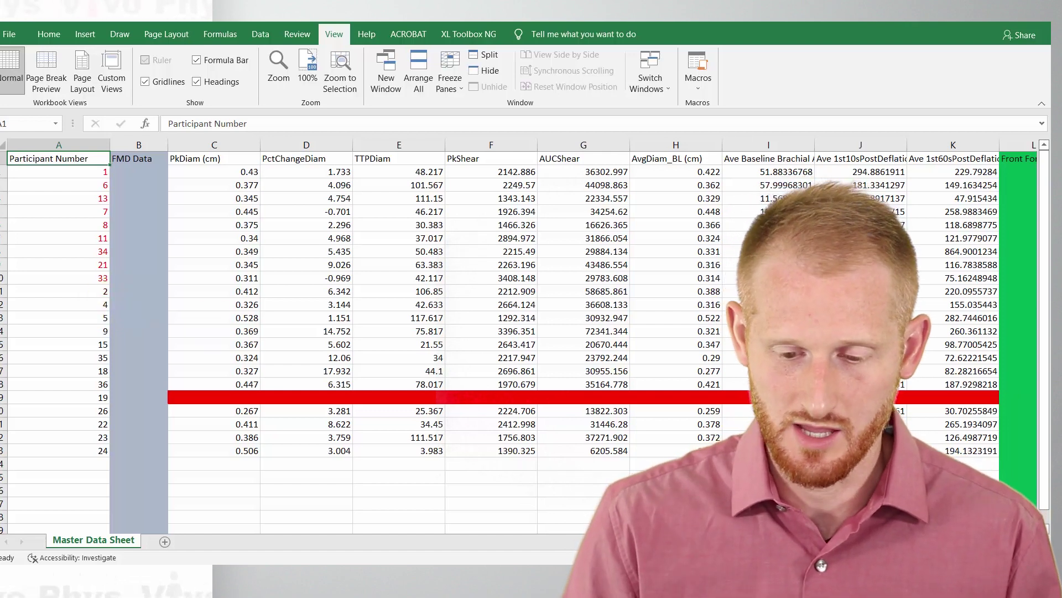
{"action": "scroll", "coordinate": [522, 336], "scroll_direction": "right", "scroll_amount": 5}
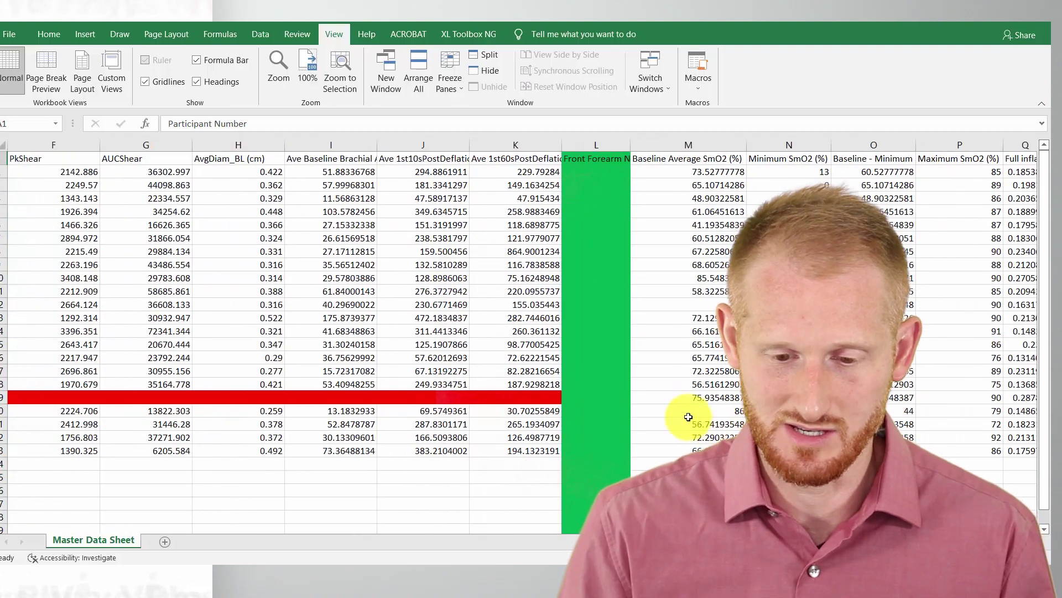
{"action": "left_click", "coordinate": [714, 395]}
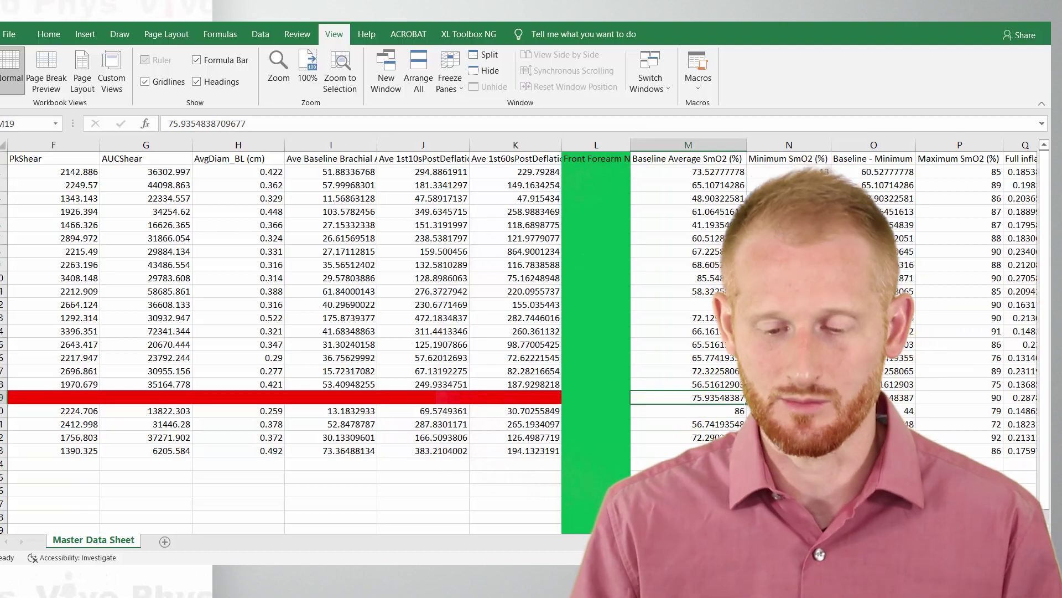
{"action": "scroll", "coordinate": [749, 368], "scroll_direction": "down", "scroll_amount": 3}
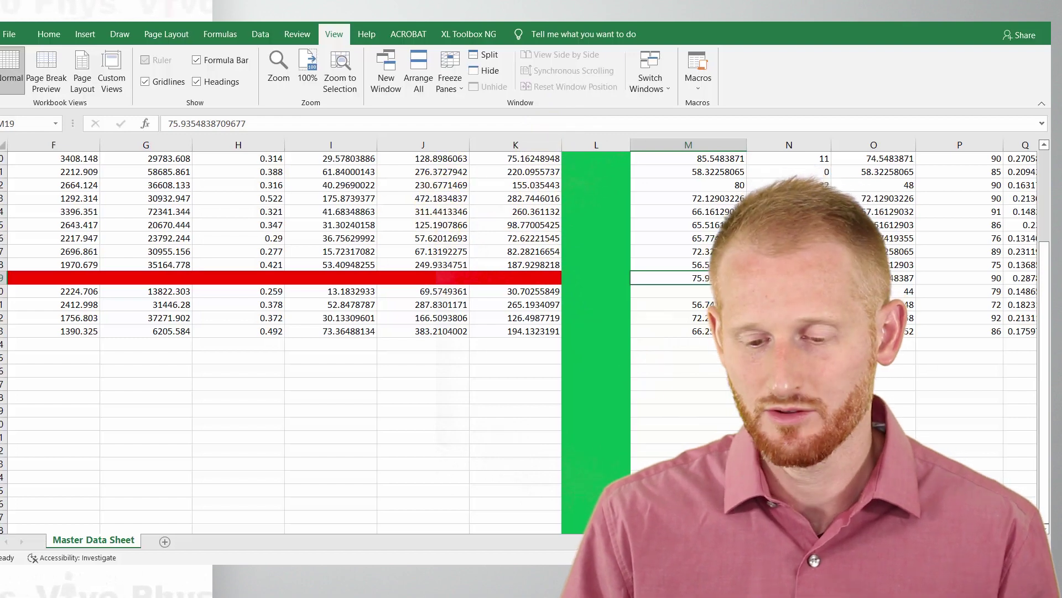
{"action": "scroll", "coordinate": [513, 486], "scroll_direction": "up", "scroll_amount": 3}
{"action": "scroll", "coordinate": [513, 487], "scroll_direction": "left", "scroll_amount": 5}
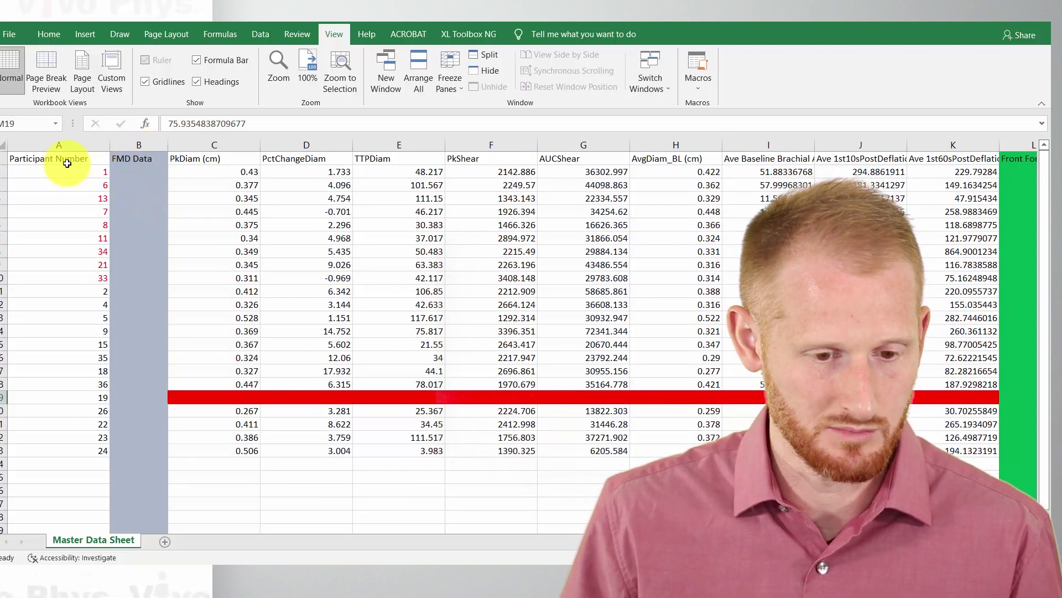
Freeze panes at cell B2 so row 1 and the Participant Number column stay fixed
{"action": "left_click", "coordinate": [133, 172]}
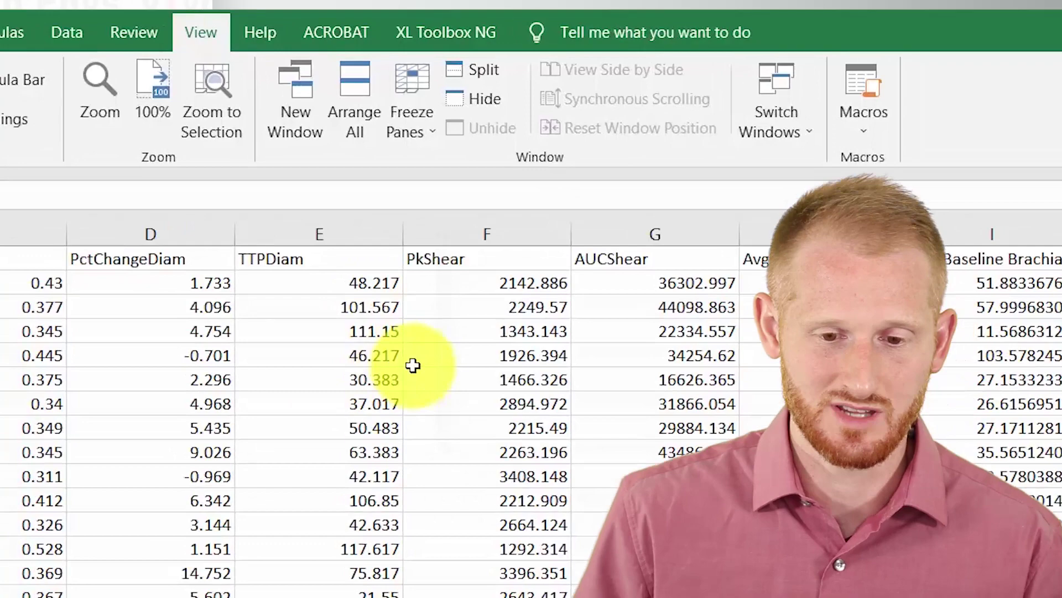
{"action": "left_click", "coordinate": [418, 132]}
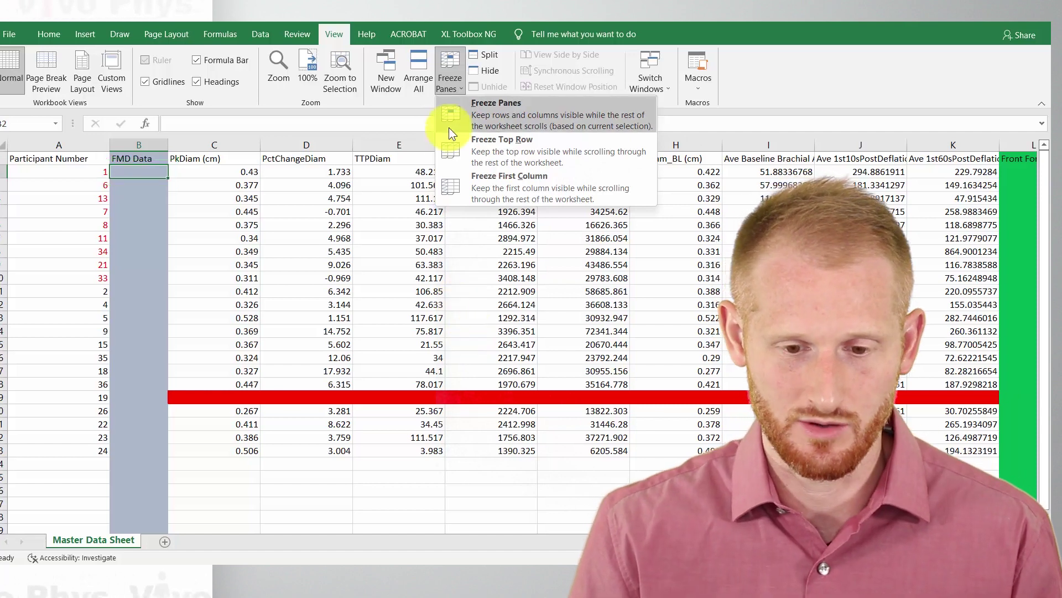
{"action": "left_click", "coordinate": [463, 117]}
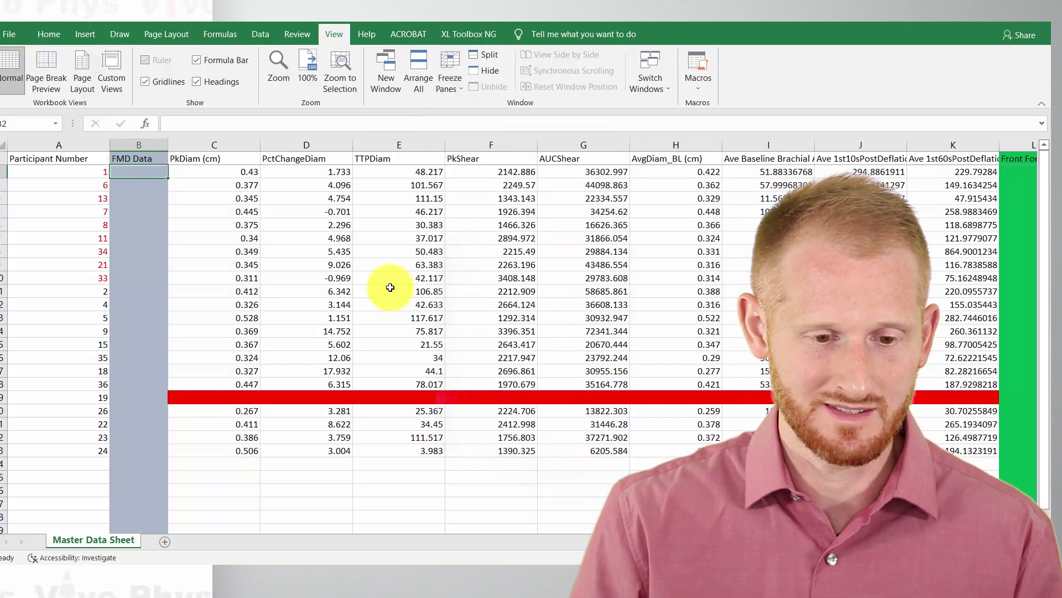
{"action": "scroll", "coordinate": [390, 287], "scroll_direction": "down", "scroll_amount": 3}
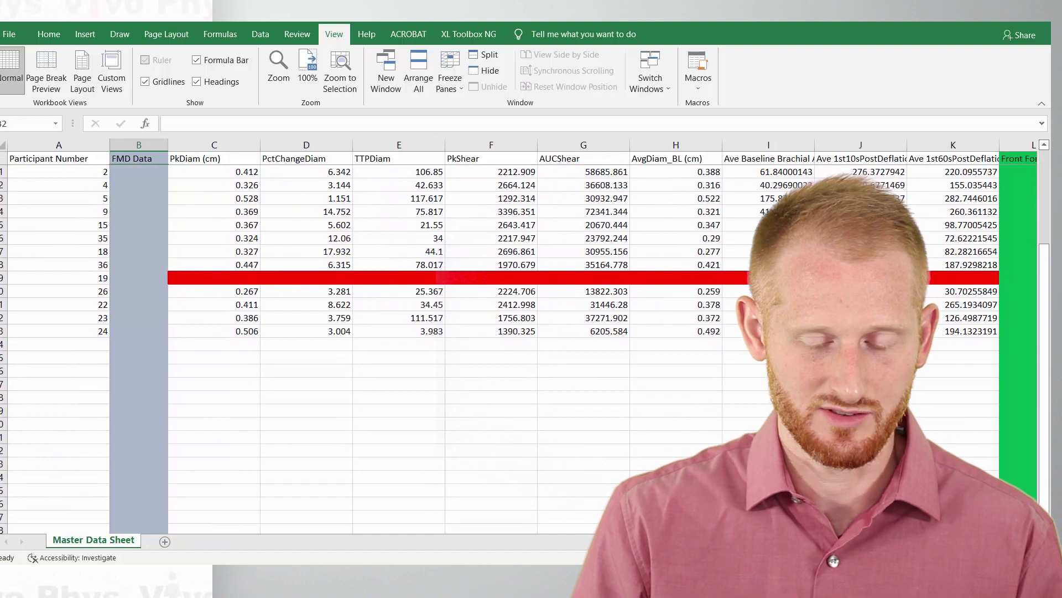
{"action": "scroll", "coordinate": [573, 336], "scroll_direction": "right", "scroll_amount": 3}
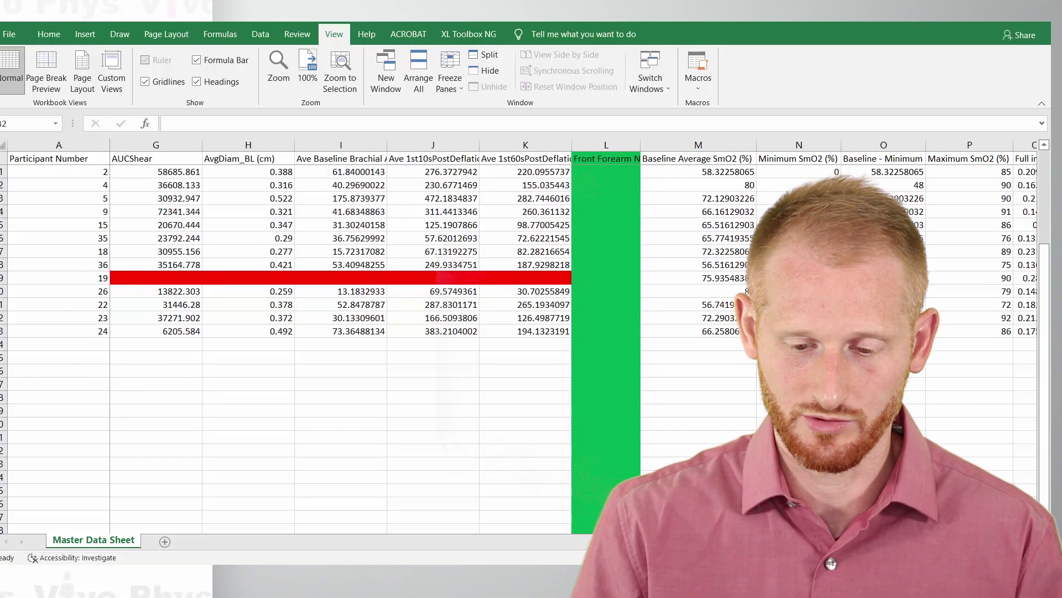
{"action": "scroll", "coordinate": [380, 434], "scroll_direction": "left", "scroll_amount": 3}
{"action": "scroll", "coordinate": [380, 438], "scroll_direction": "up", "scroll_amount": 3}
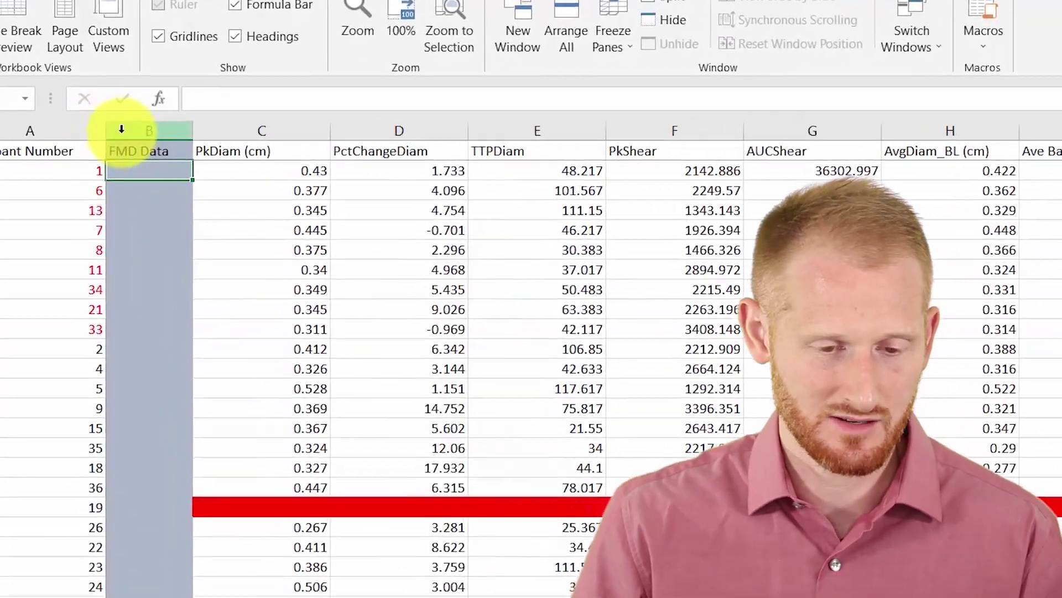
{"action": "left_click", "coordinate": [121, 129]}
{"action": "right_click", "coordinate": [121, 129]}
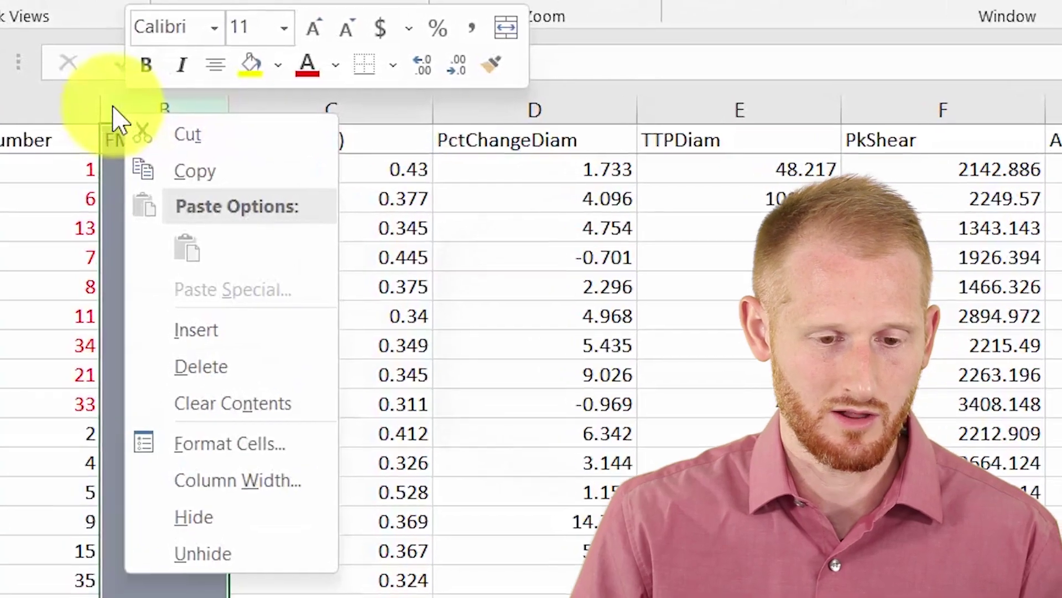
{"action": "left_click", "coordinate": [113, 110]}
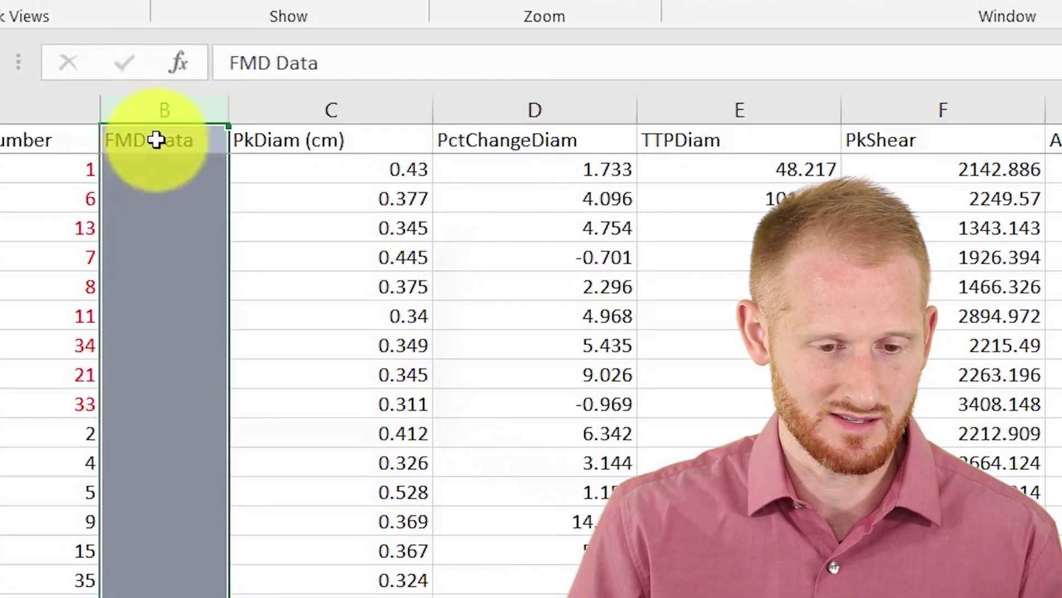
{"action": "right_click", "coordinate": [130, 111]}
{"action": "left_click", "coordinate": [259, 339]}
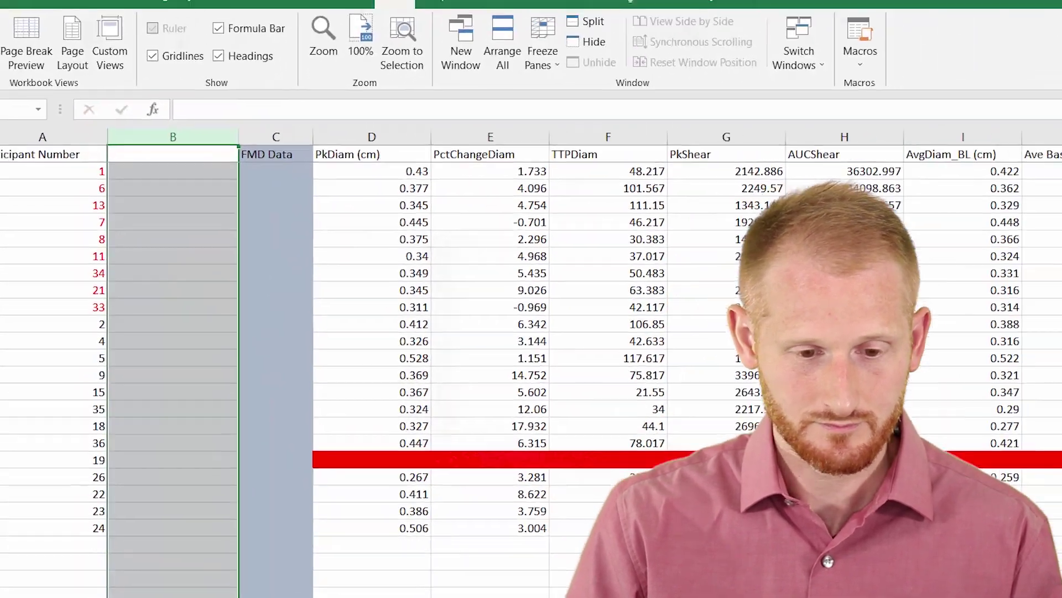
{"action": "scroll", "coordinate": [572, 337], "scroll_direction": "right", "scroll_amount": 3}
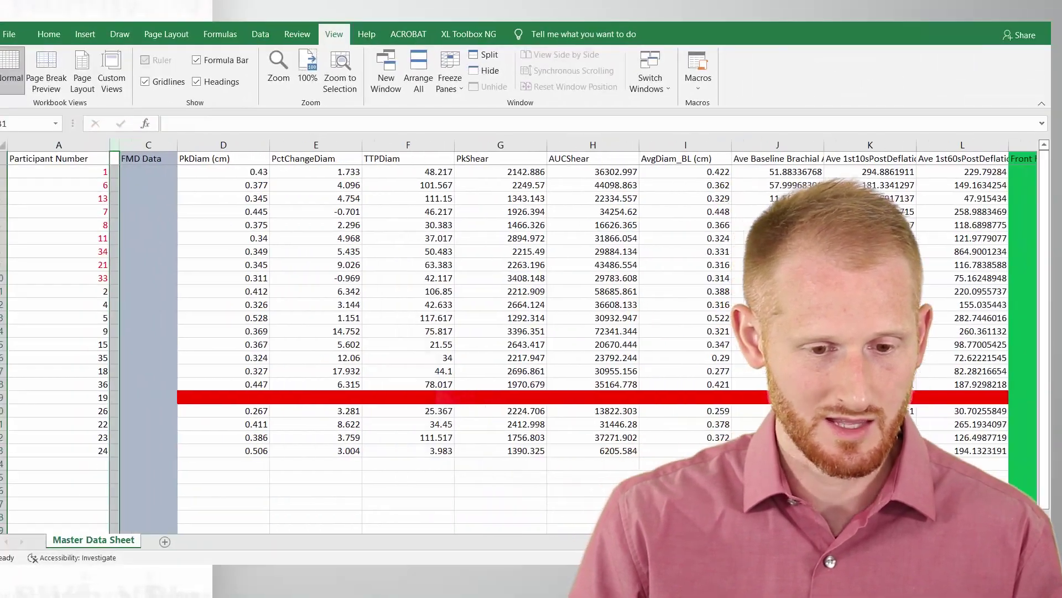
{"action": "scroll", "coordinate": [573, 337], "scroll_direction": "right", "scroll_amount": 2}
{"action": "scroll", "coordinate": [573, 337], "scroll_direction": "left", "scroll_amount": 5}
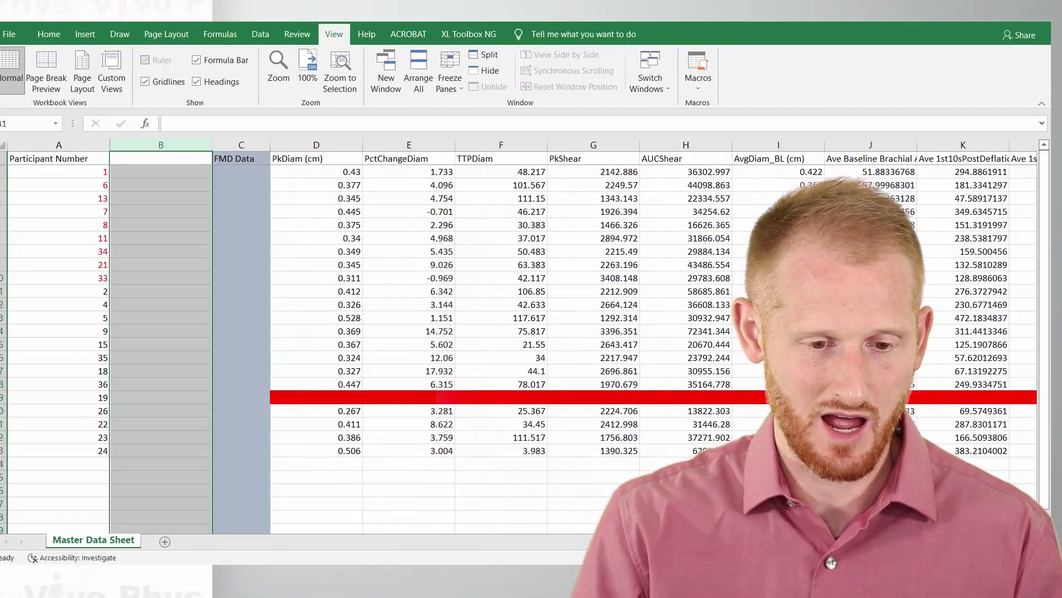
{"action": "scroll", "coordinate": [241, 231], "scroll_direction": "right", "scroll_amount": 2}
{"action": "scroll", "coordinate": [241, 230], "scroll_direction": "left", "scroll_amount": 2}
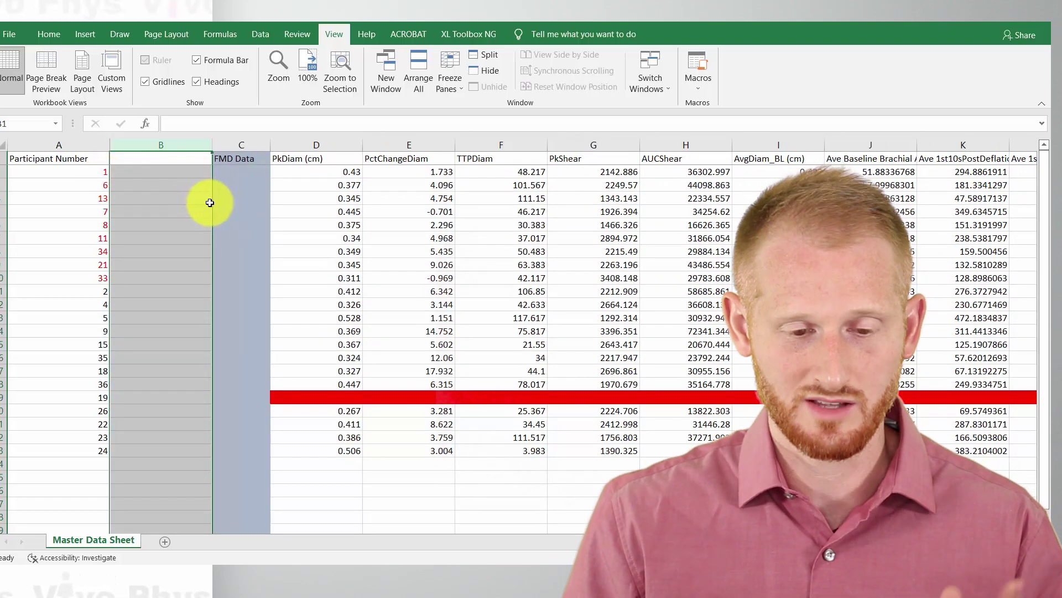
Unfreeze the existing panes and freeze again at C2, locking row 1 and columns A–B
{"action": "left_click", "coordinate": [453, 79]}
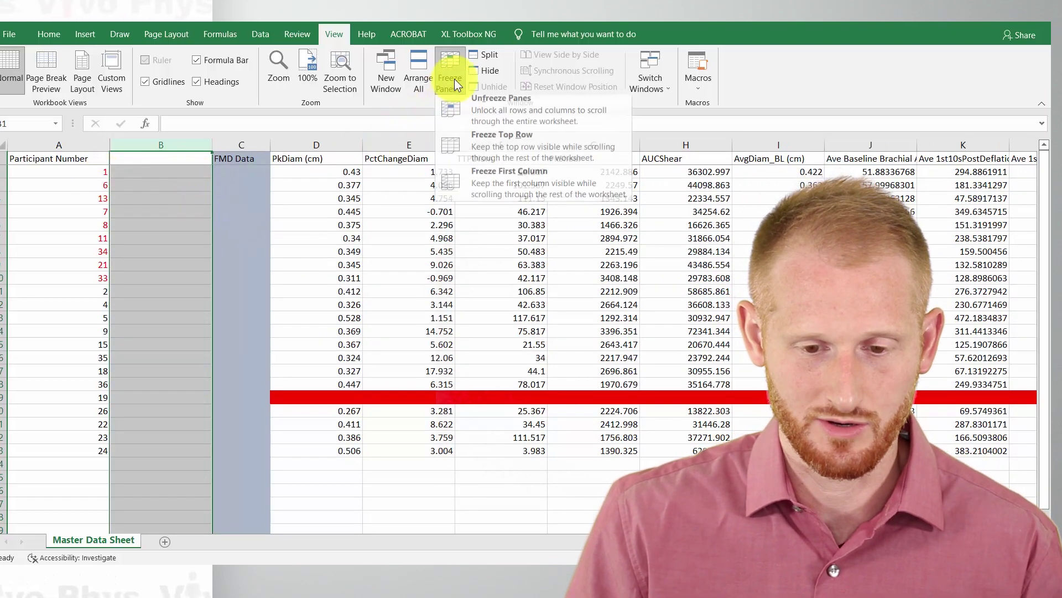
{"action": "left_click", "coordinate": [479, 108]}
{"action": "left_click", "coordinate": [249, 178]}
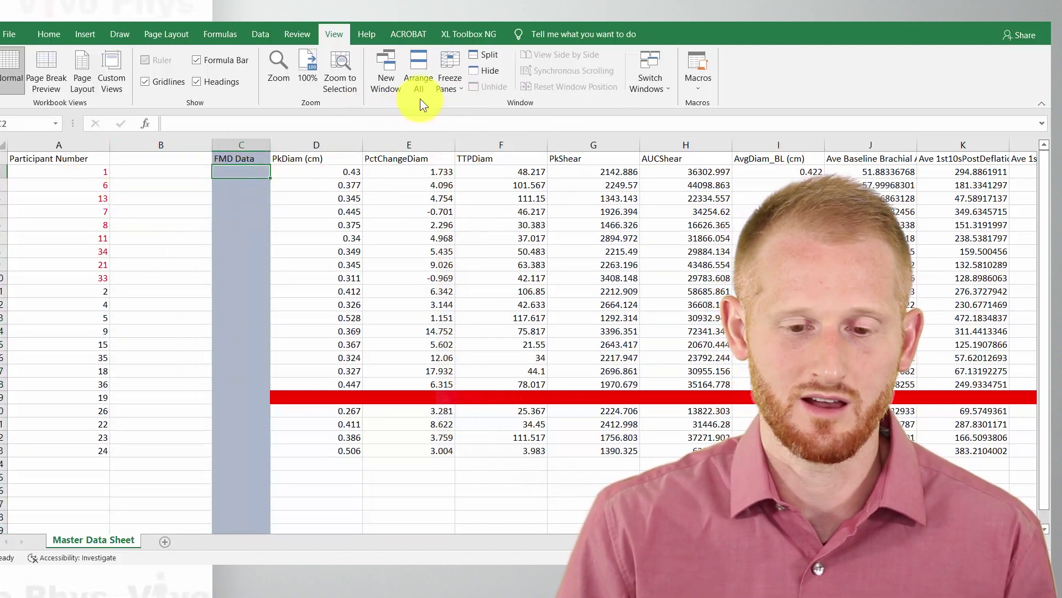
{"action": "left_click", "coordinate": [450, 68]}
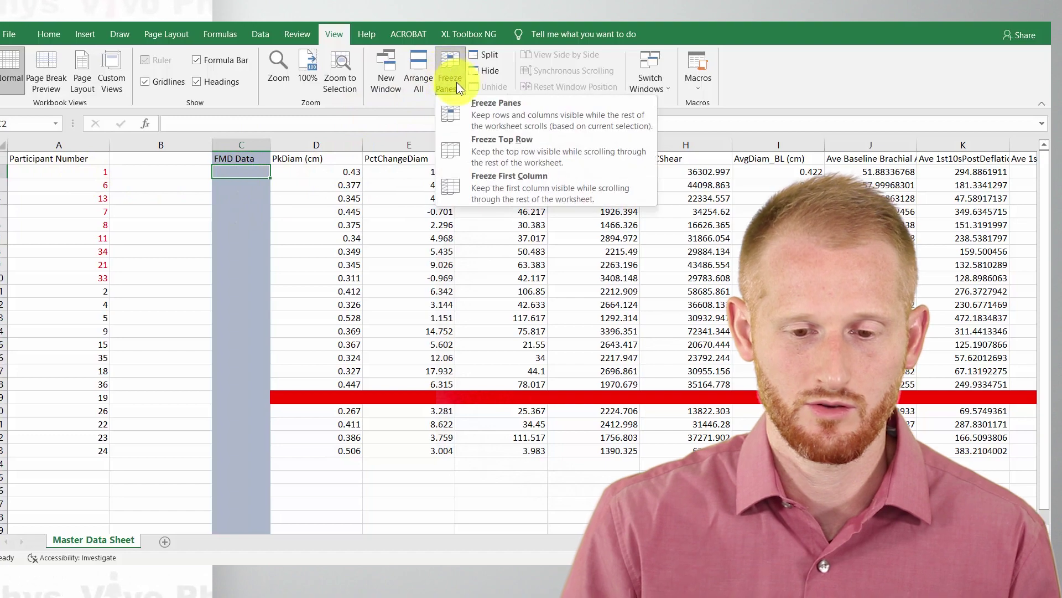
{"action": "left_click", "coordinate": [487, 105]}
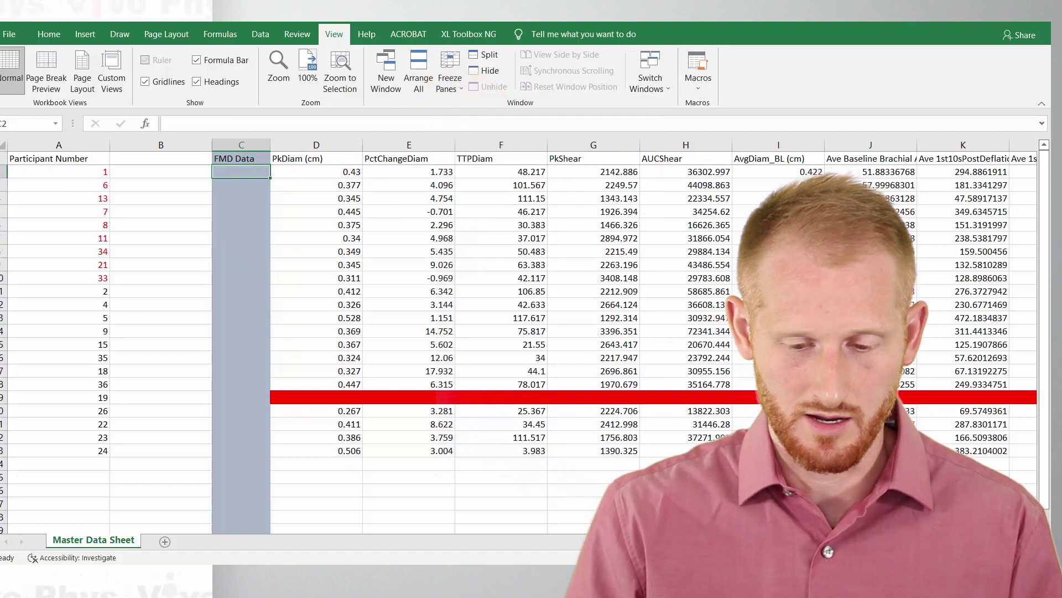
{"action": "scroll", "coordinate": [569, 541], "scroll_direction": "right", "scroll_amount": 5}
{"action": "scroll", "coordinate": [570, 541], "scroll_direction": "left", "scroll_amount": 5}
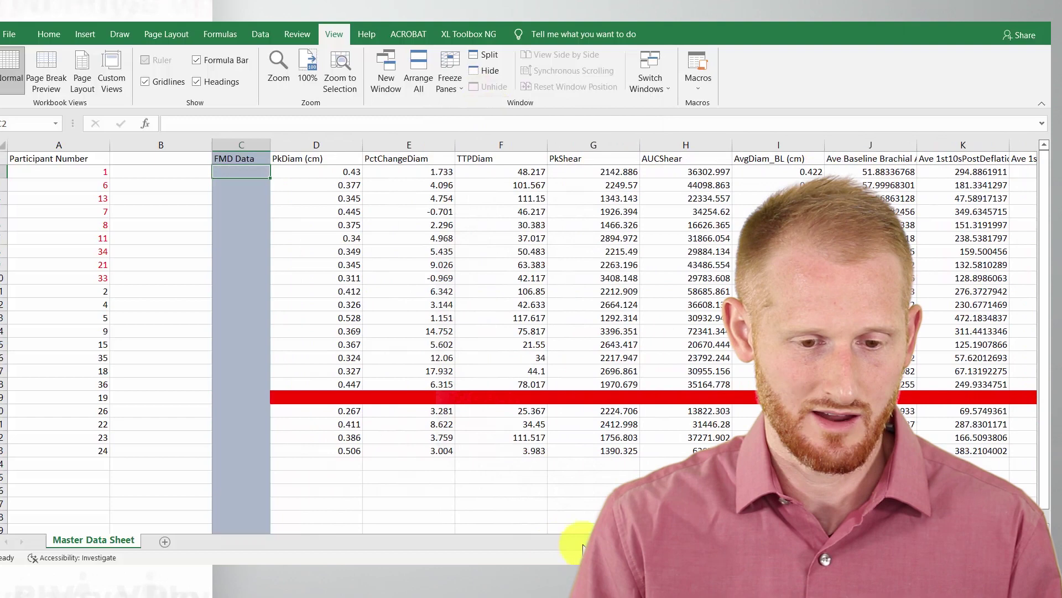
Enter the heading 'Comment' in cell B1
{"action": "left_click", "coordinate": [165, 158]}
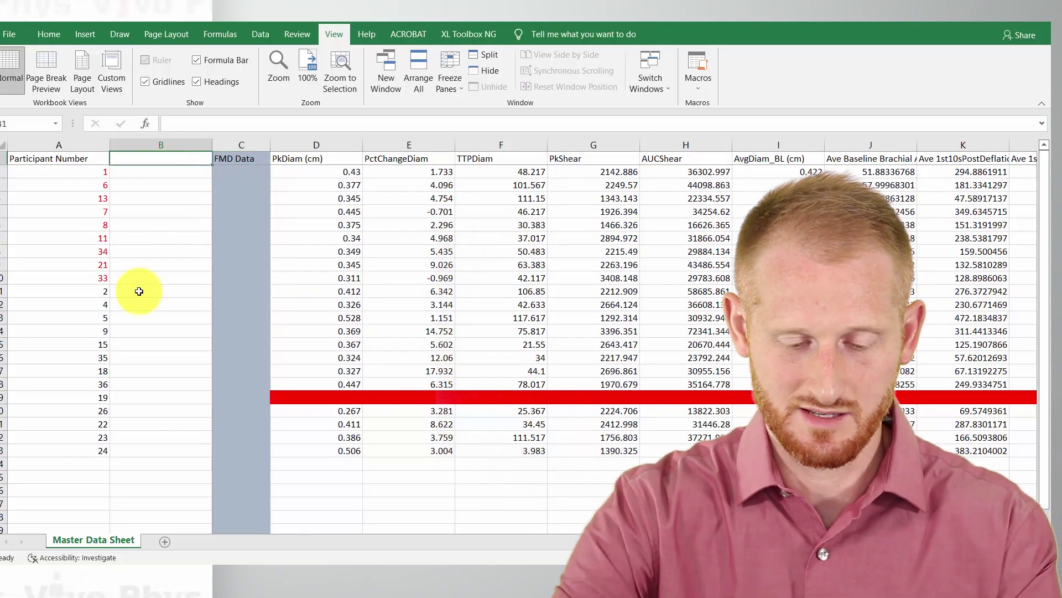
{"action": "type", "text": "Comment"}
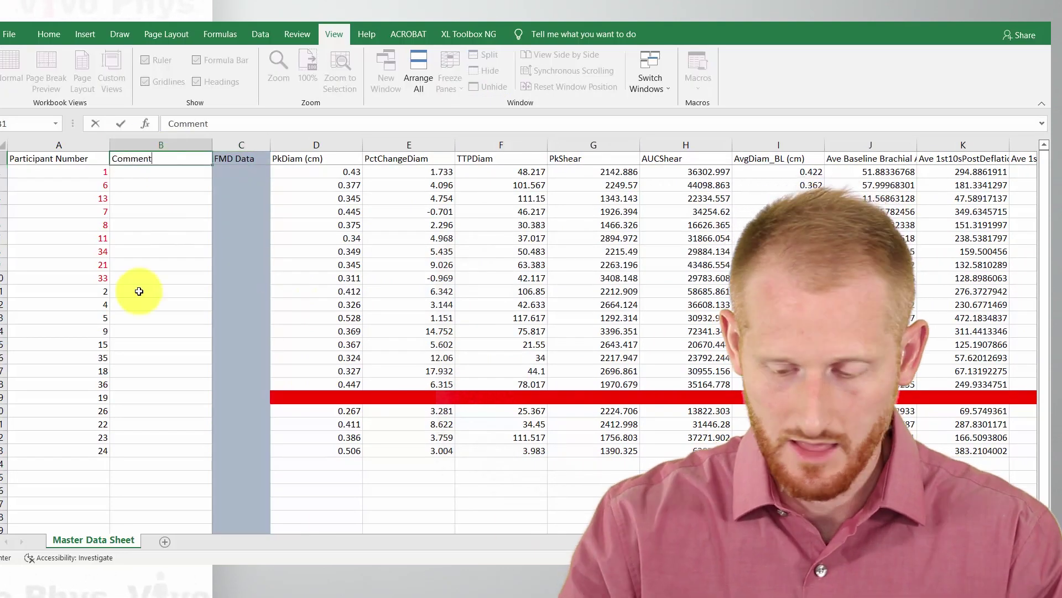
{"action": "key", "text": "Return"}
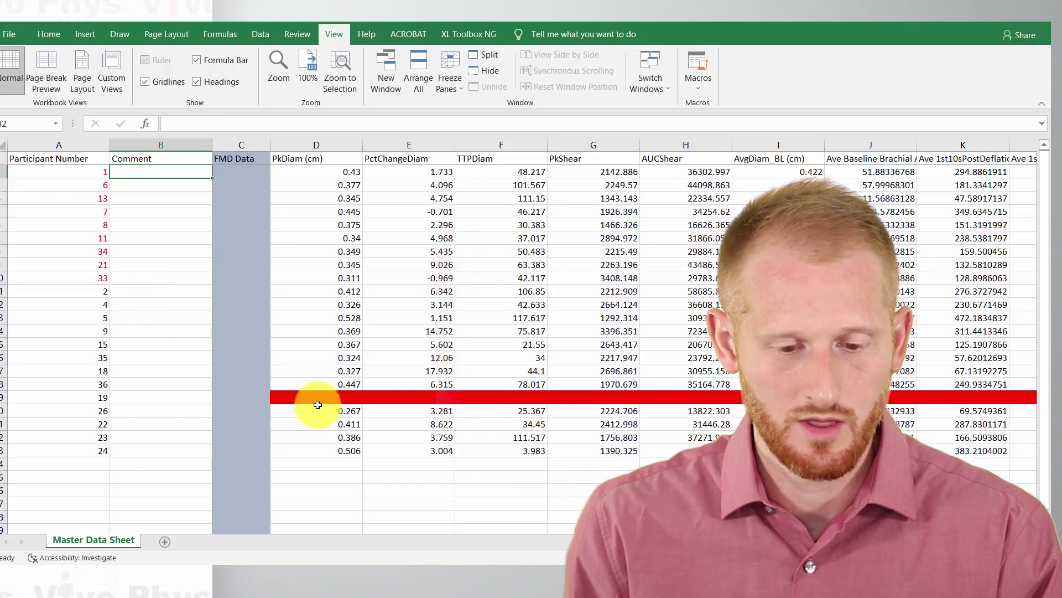
Type 'No FMD Data' in column B for participant 19
{"action": "left_click_drag", "start_coordinate": [313, 399], "coordinate": [629, 394]}
{"action": "scroll", "coordinate": [477, 556], "scroll_direction": "left", "scroll_amount": 5}
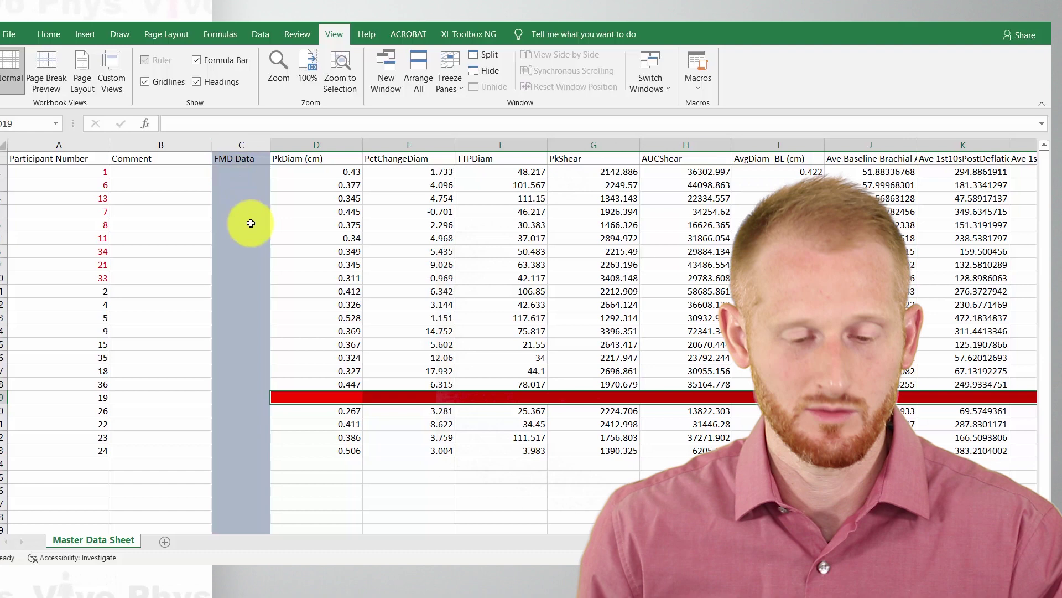
{"action": "left_click", "coordinate": [94, 399]}
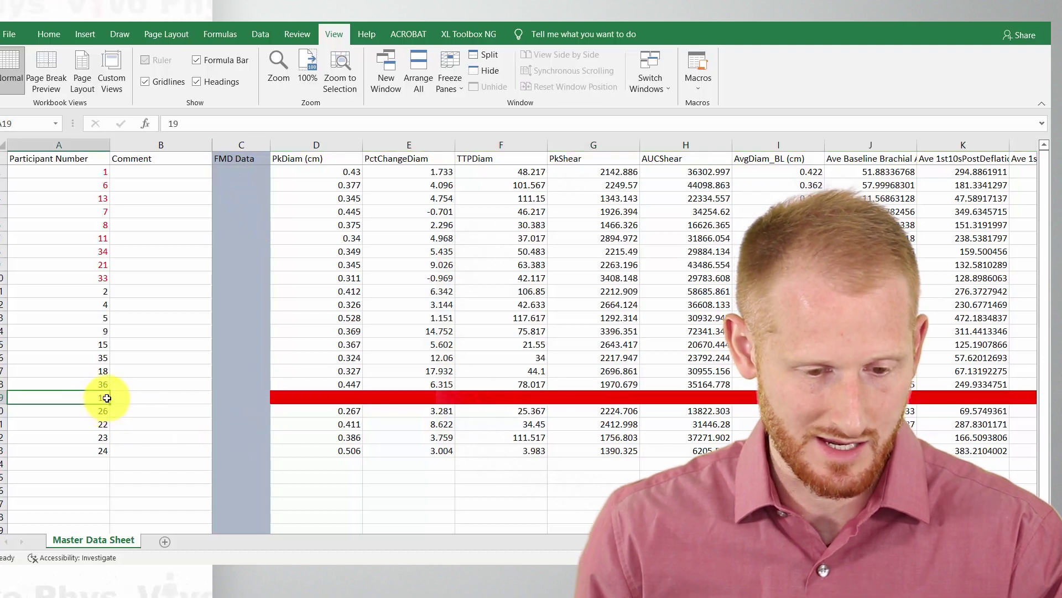
{"action": "left_click", "coordinate": [142, 398]}
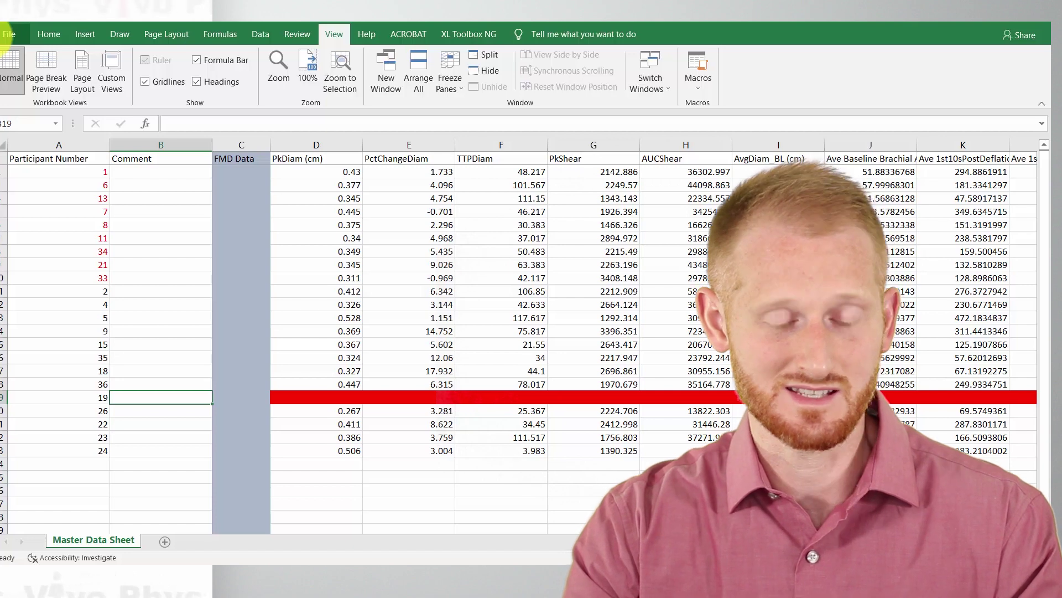
{"action": "type", "text": "No FMD Da"}
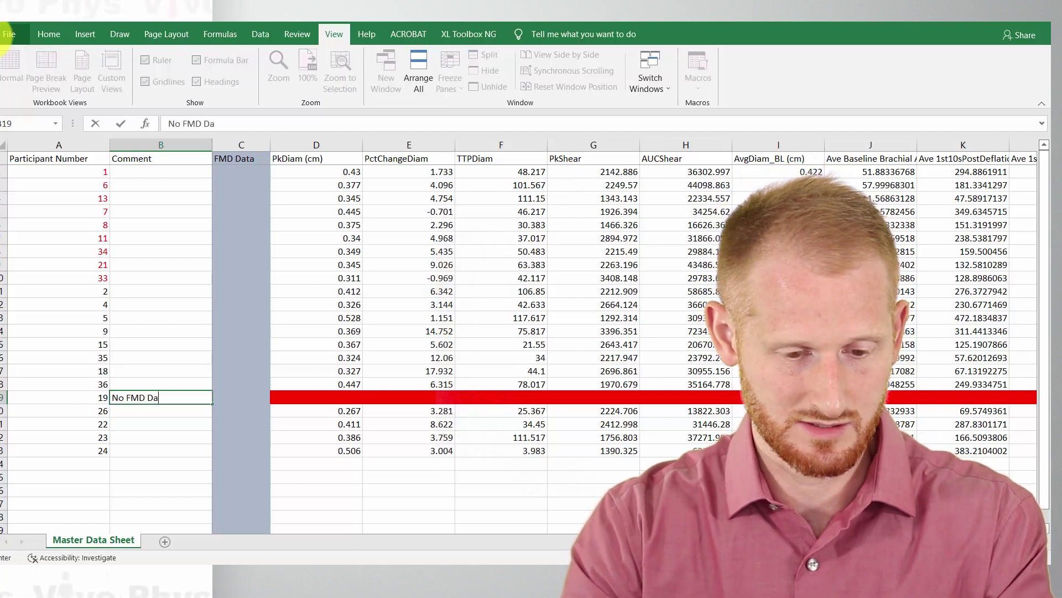
{"action": "type", "text": "ta"}
{"action": "key", "text": "Return"}
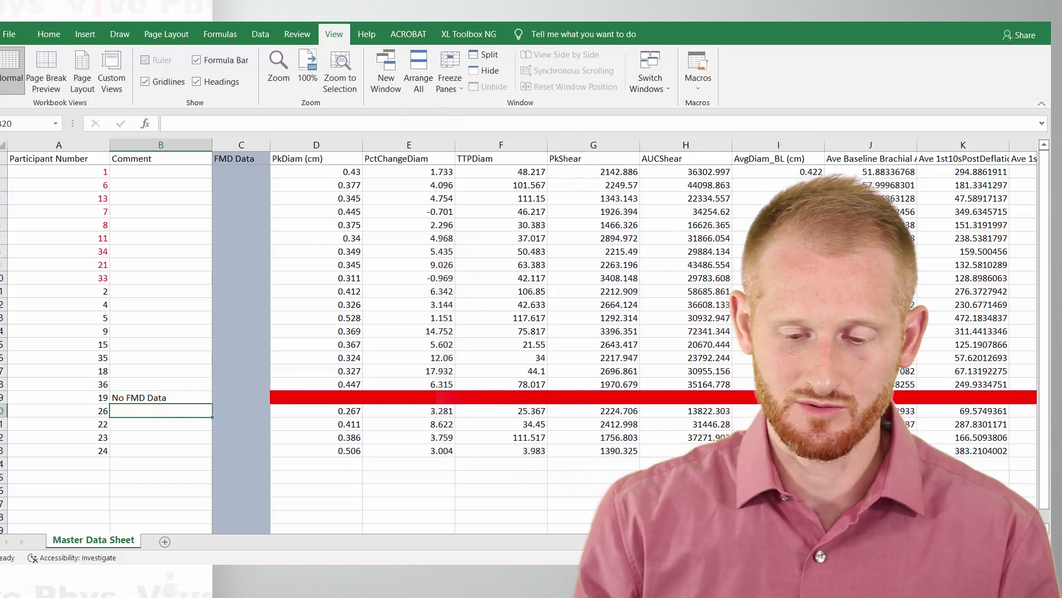
{"action": "scroll", "coordinate": [72, 420], "scroll_direction": "right", "scroll_amount": 5}
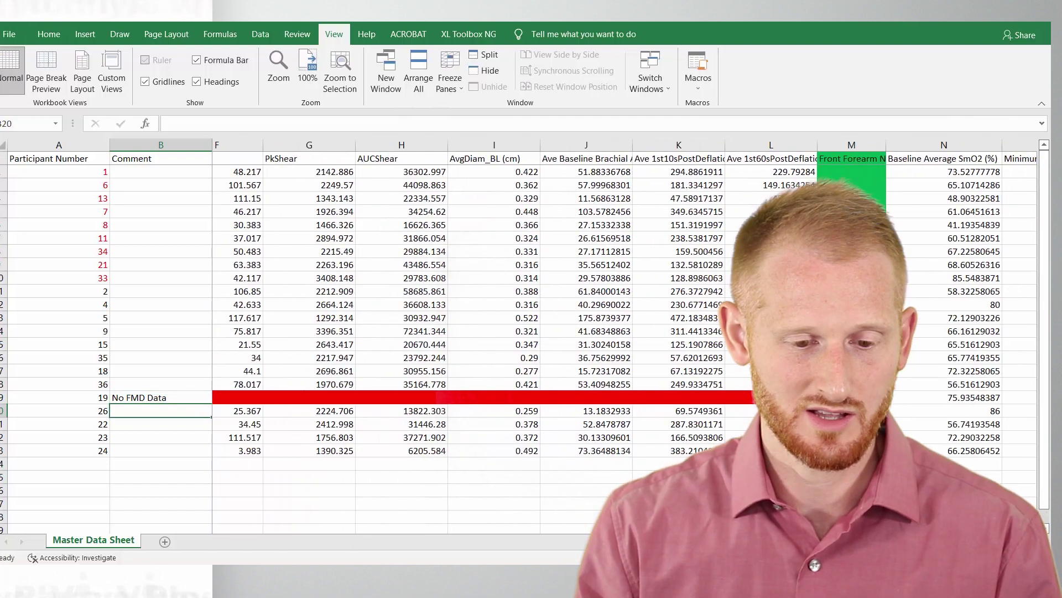
{"action": "left_click", "coordinate": [232, 392]}
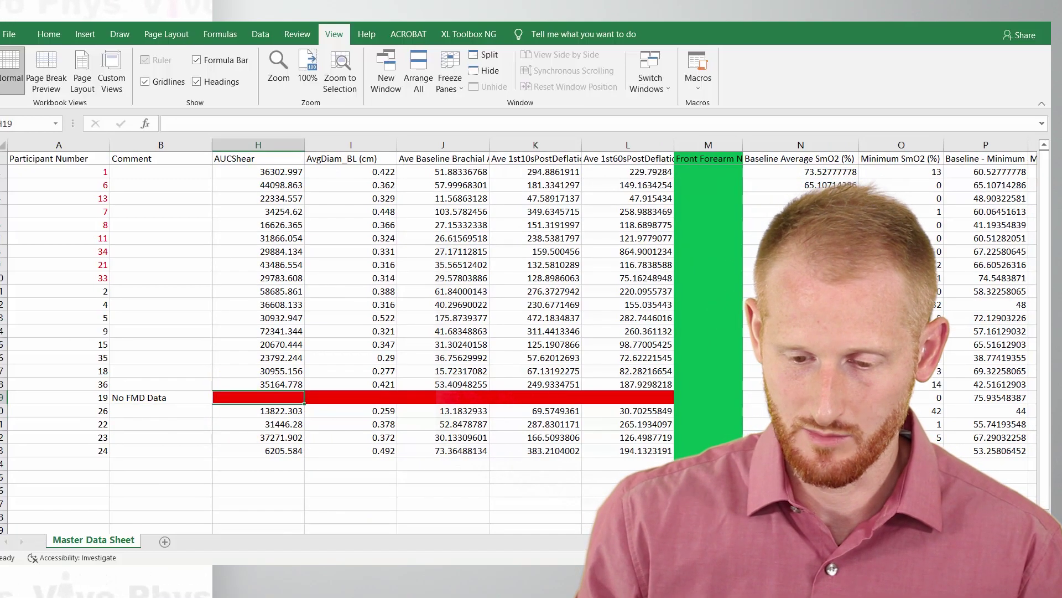
{"action": "scroll", "coordinate": [625, 332], "scroll_direction": "right", "scroll_amount": 10}
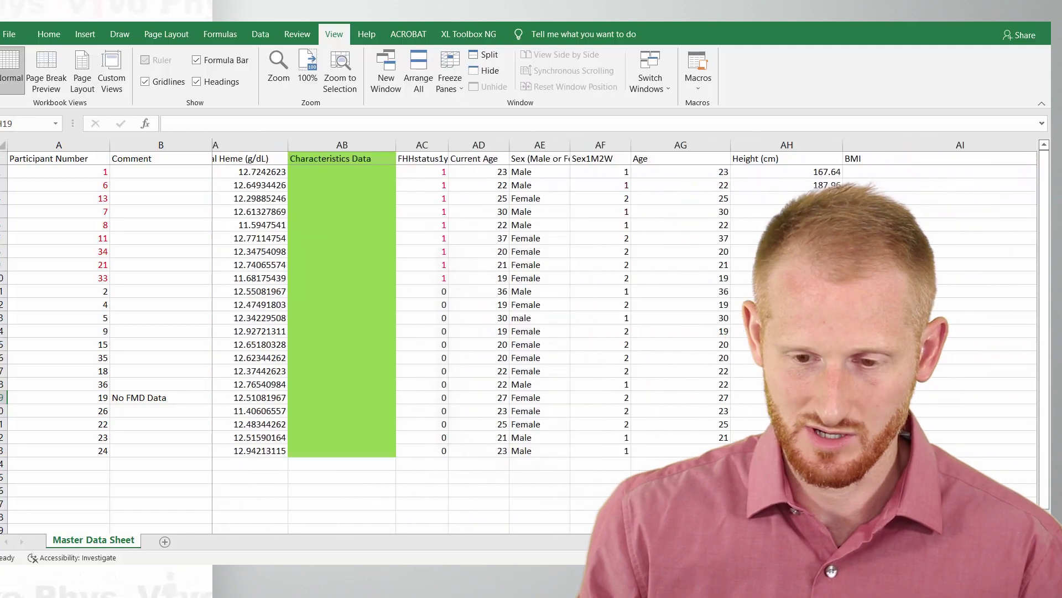
{"action": "scroll", "coordinate": [625, 332], "scroll_direction": "right", "scroll_amount": 2}
{"action": "scroll", "coordinate": [625, 332], "scroll_direction": "left", "scroll_amount": 3}
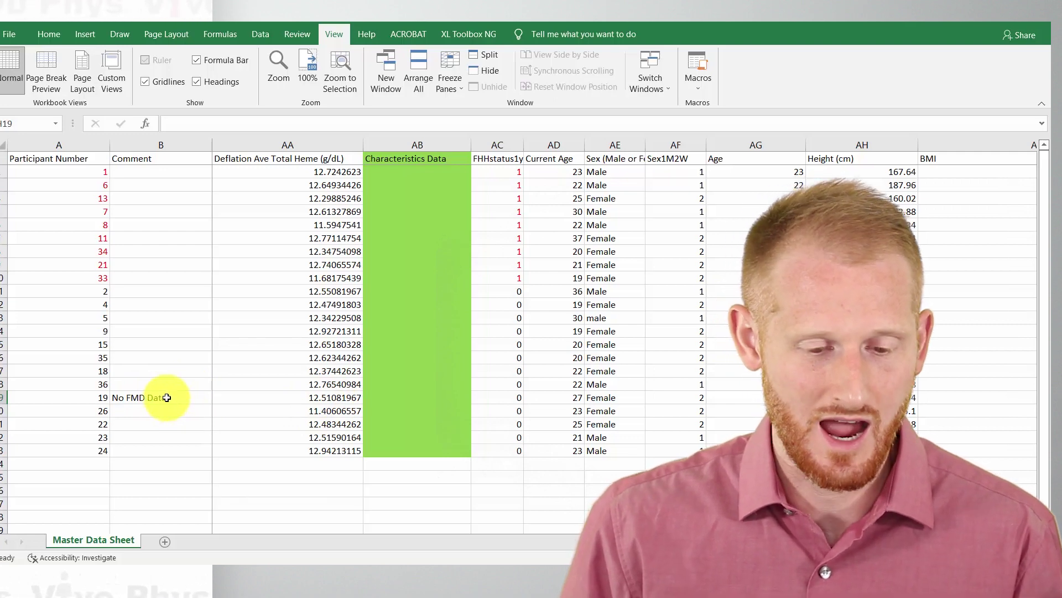
{"action": "left_click", "coordinate": [324, 397]}
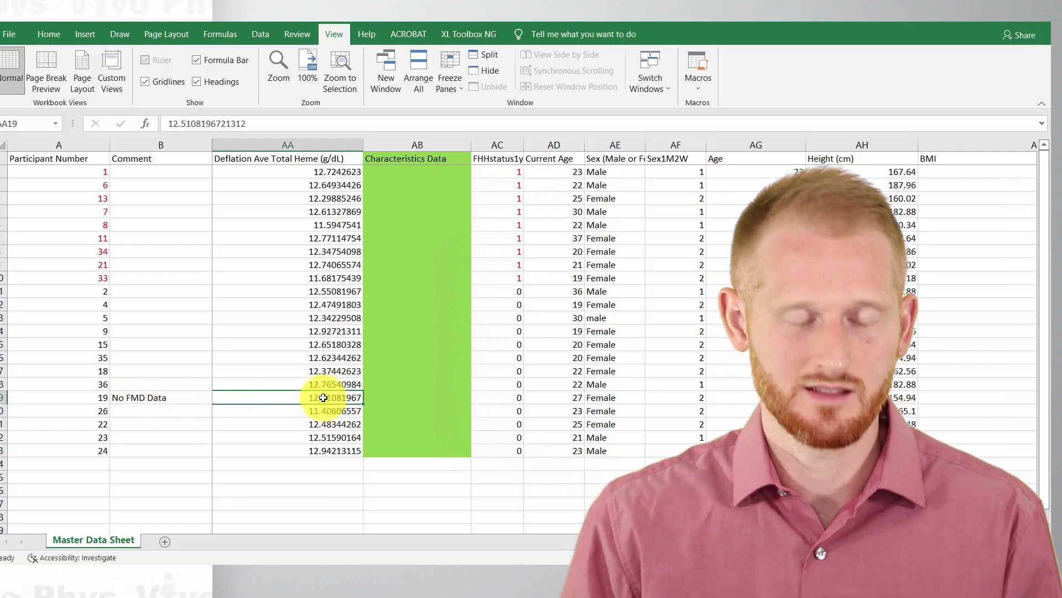
{"action": "left_click_drag", "start_coordinate": [328, 399], "coordinate": [657, 396]}
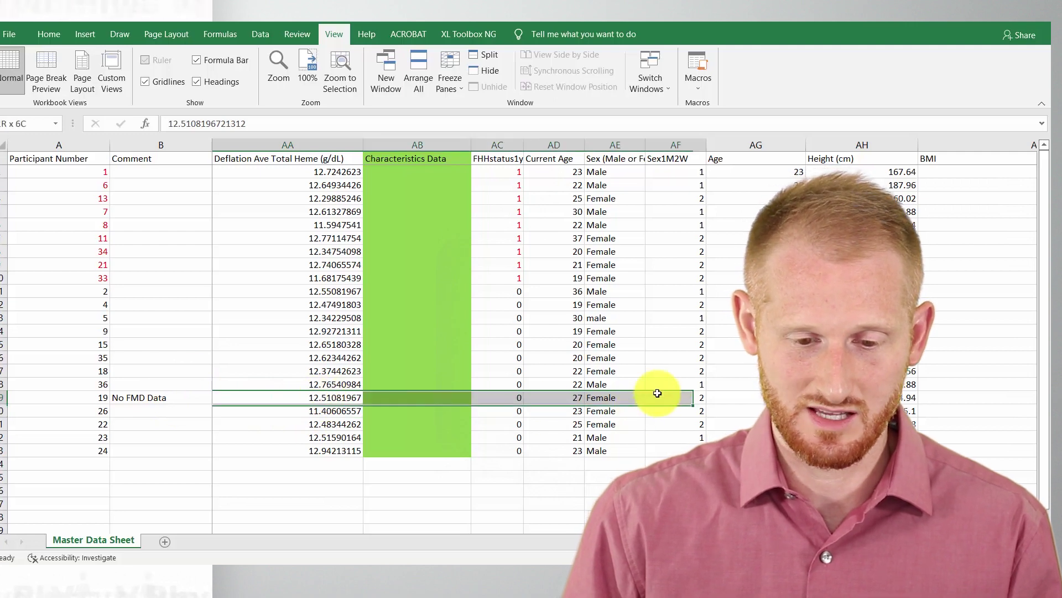
{"action": "left_click", "coordinate": [310, 400]}
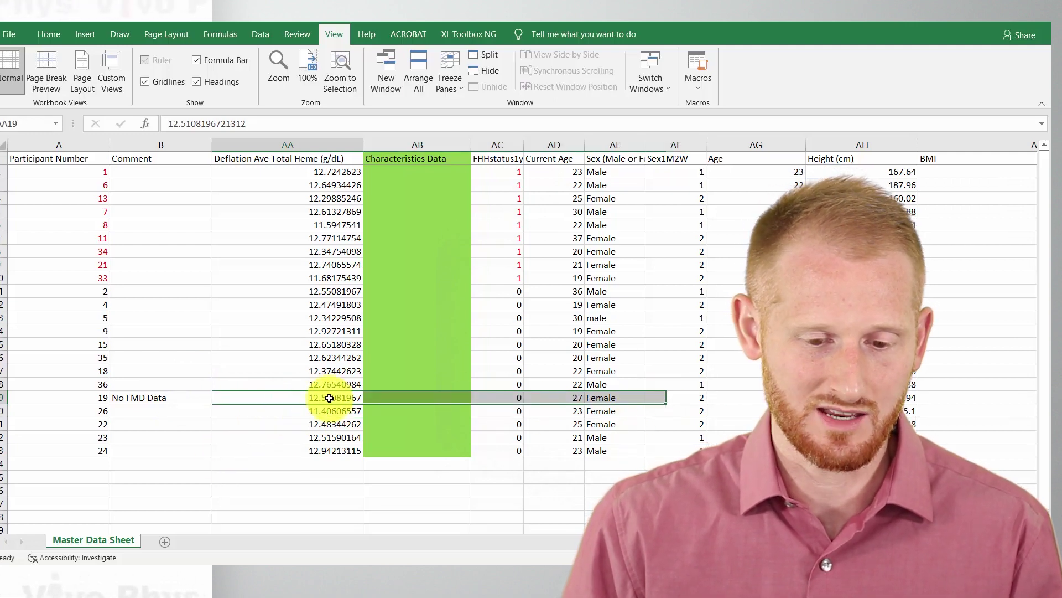
{"action": "left_click", "coordinate": [135, 399]}
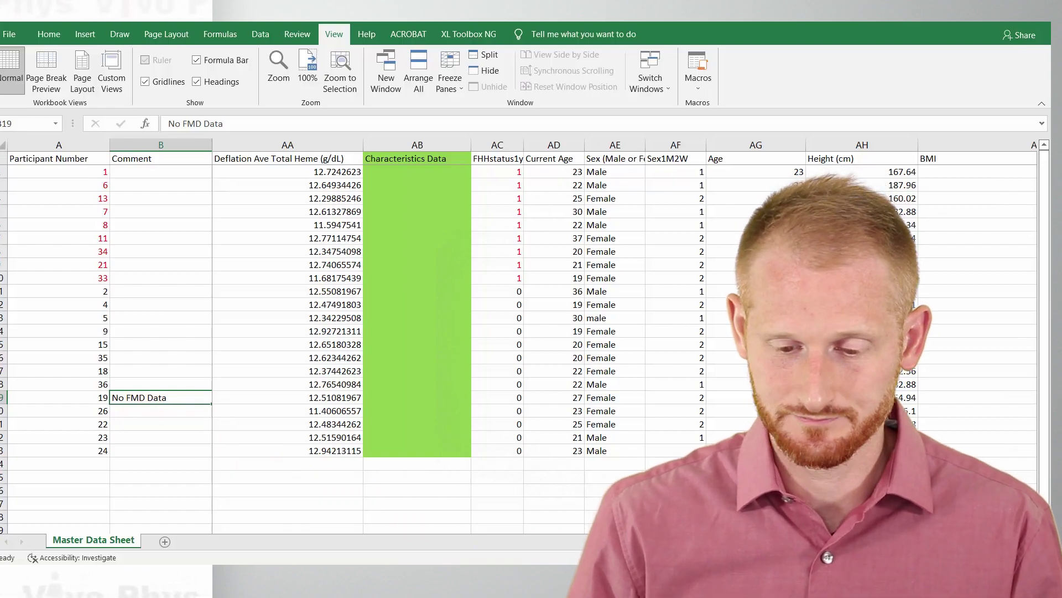
Scroll back left and open the View tab's Freeze Panes dropdown
{"action": "scroll", "coordinate": [554, 310], "scroll_direction": "left", "scroll_amount": 8}
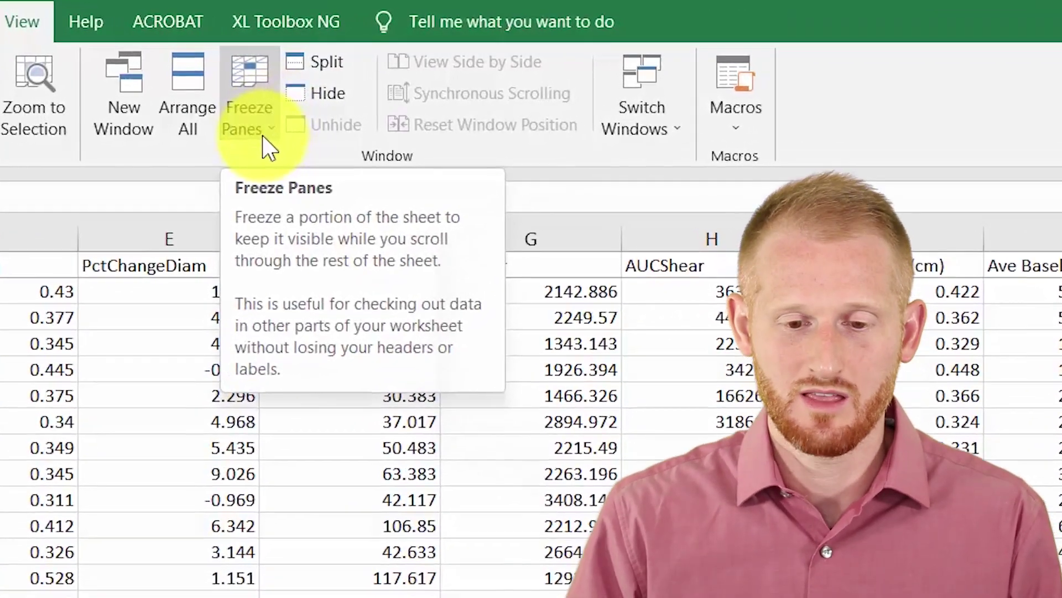
{"action": "left_click", "coordinate": [296, 127]}
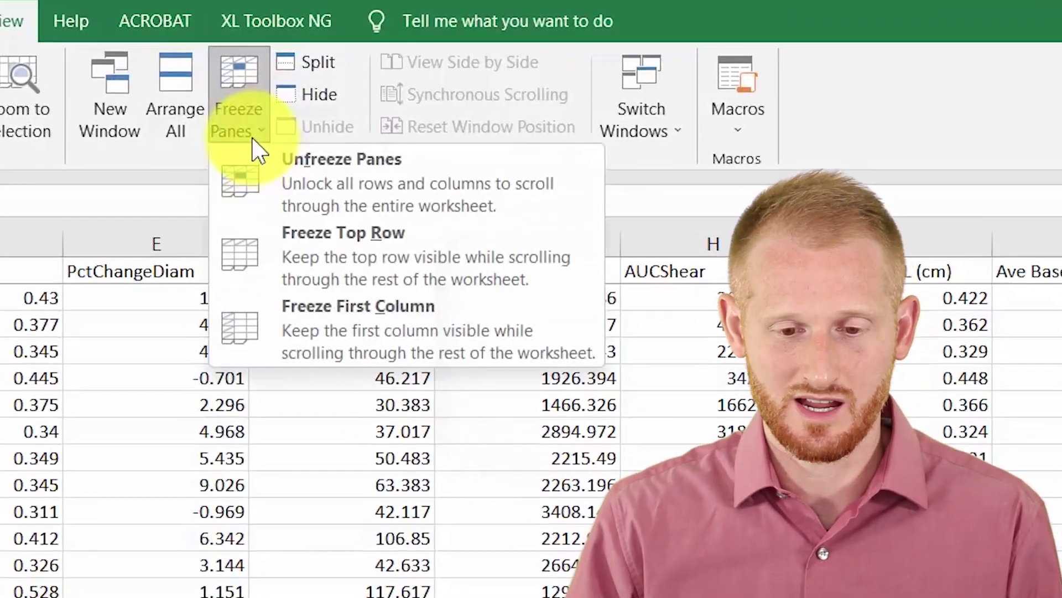